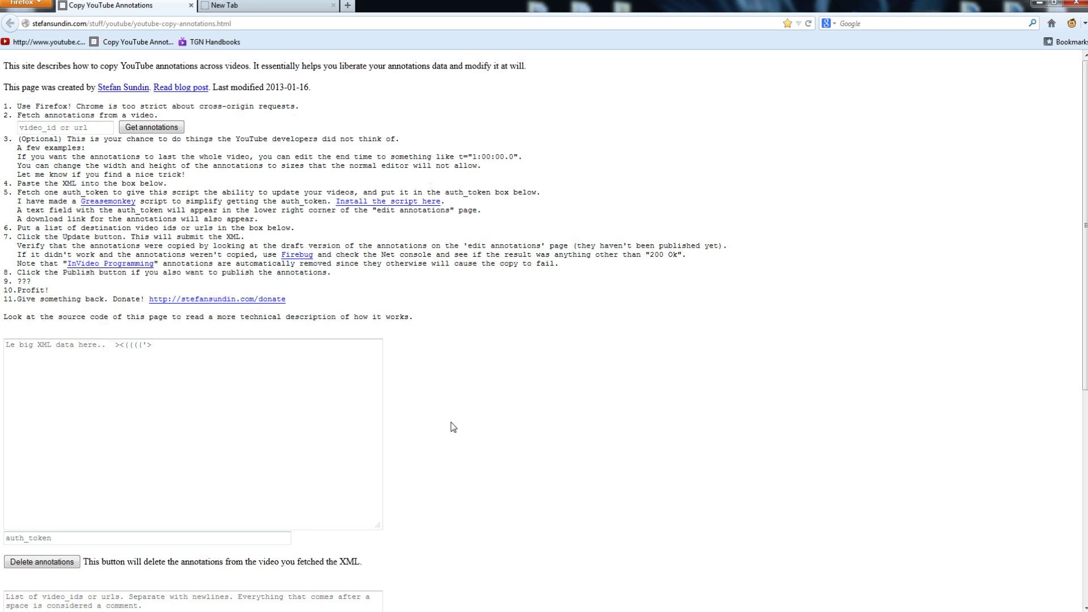
- Open the TGN Handbooks YouTube annotations tool page from the bookmark in a new tab
{"action": "left_click", "coordinate": [347, 5]}
{"action": "left_click", "coordinate": [215, 42]}
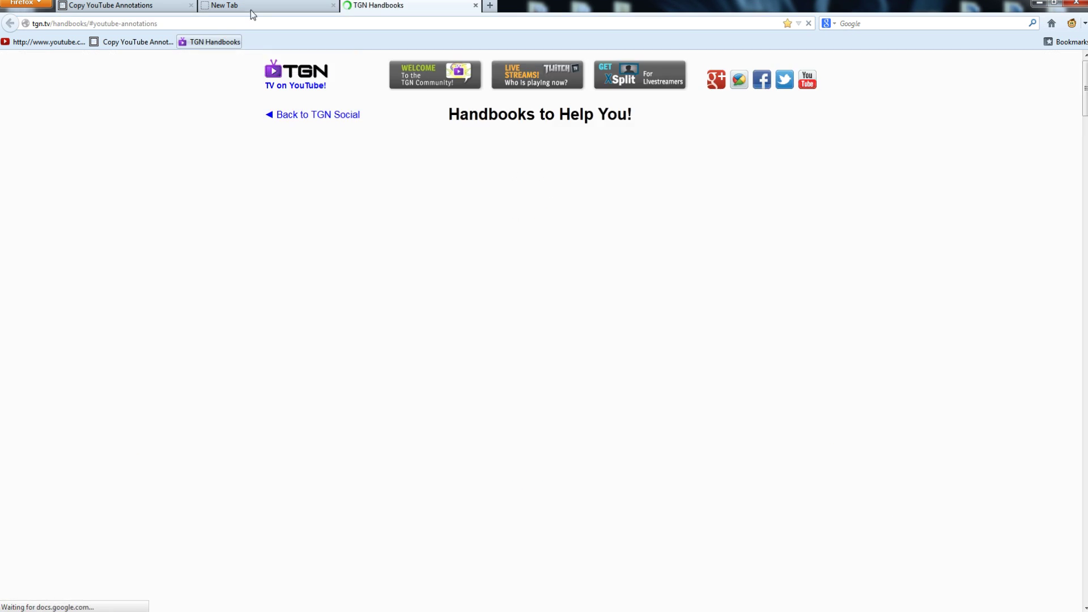
{"action": "left_click", "coordinate": [141, 9]}
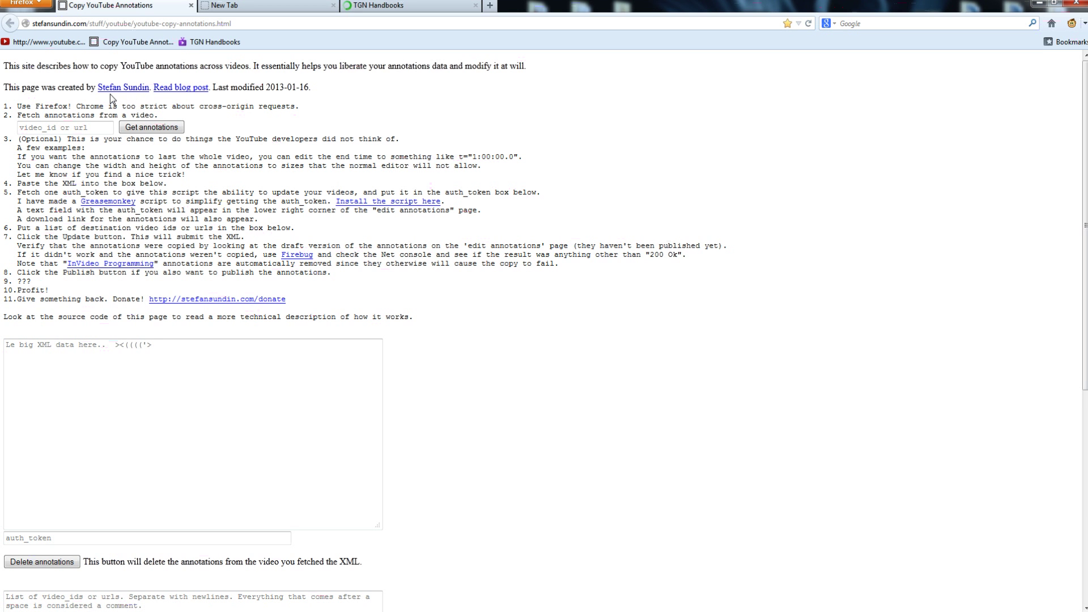
{"action": "left_click", "coordinate": [383, 8]}
- Scroll through the annotations tool's Step 1 to Step 5 instructions
{"action": "scroll", "coordinate": [175, 447], "scroll_direction": "up", "scroll_amount": 10}
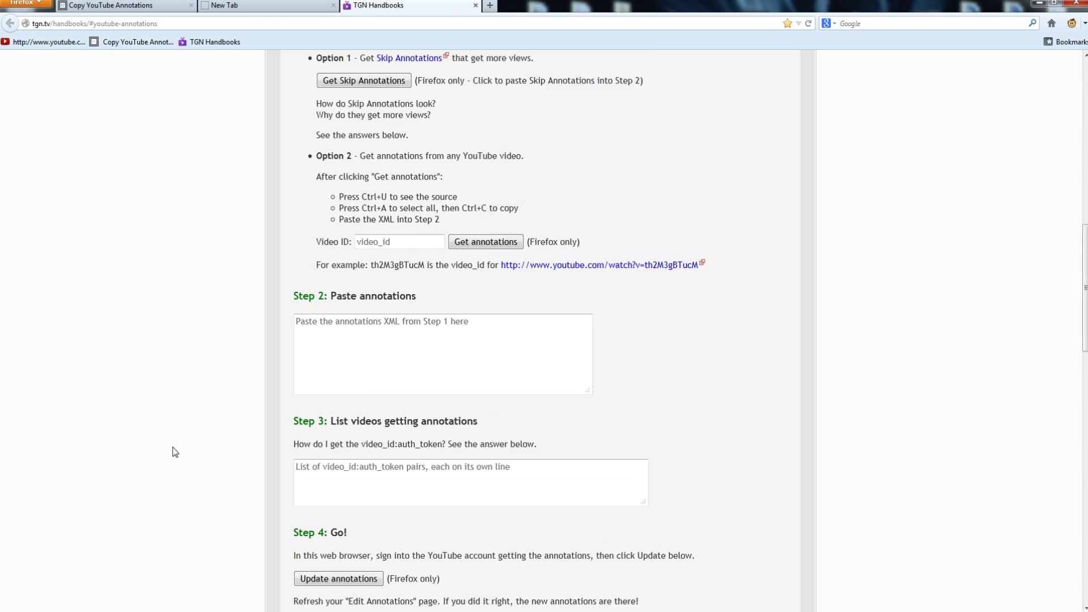
{"action": "scroll", "coordinate": [175, 451], "scroll_direction": "up", "scroll_amount": 10}
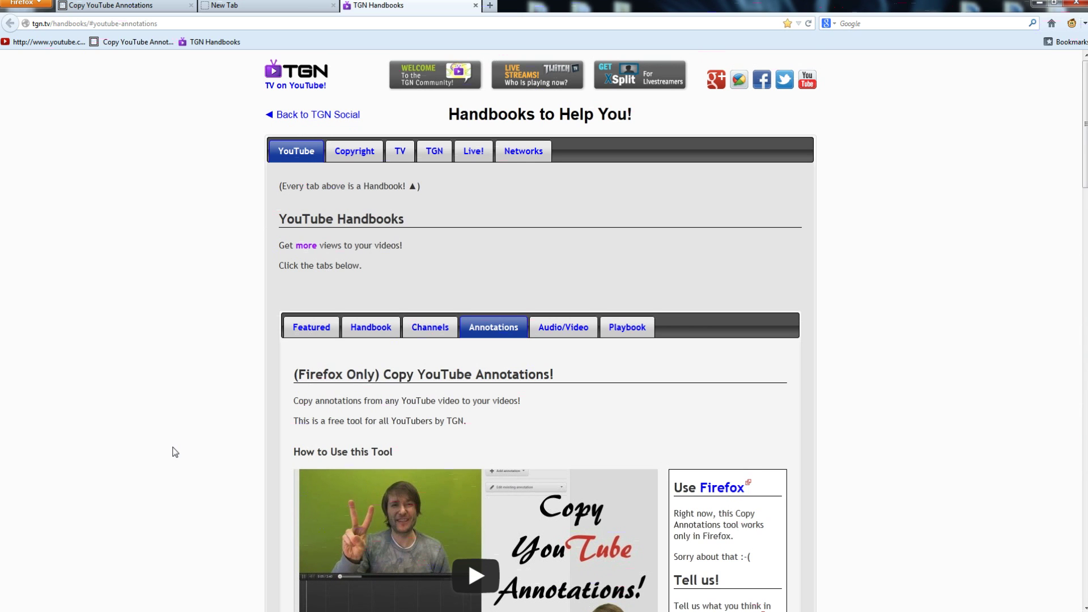
{"action": "scroll", "coordinate": [141, 433], "scroll_direction": "down", "scroll_amount": 7}
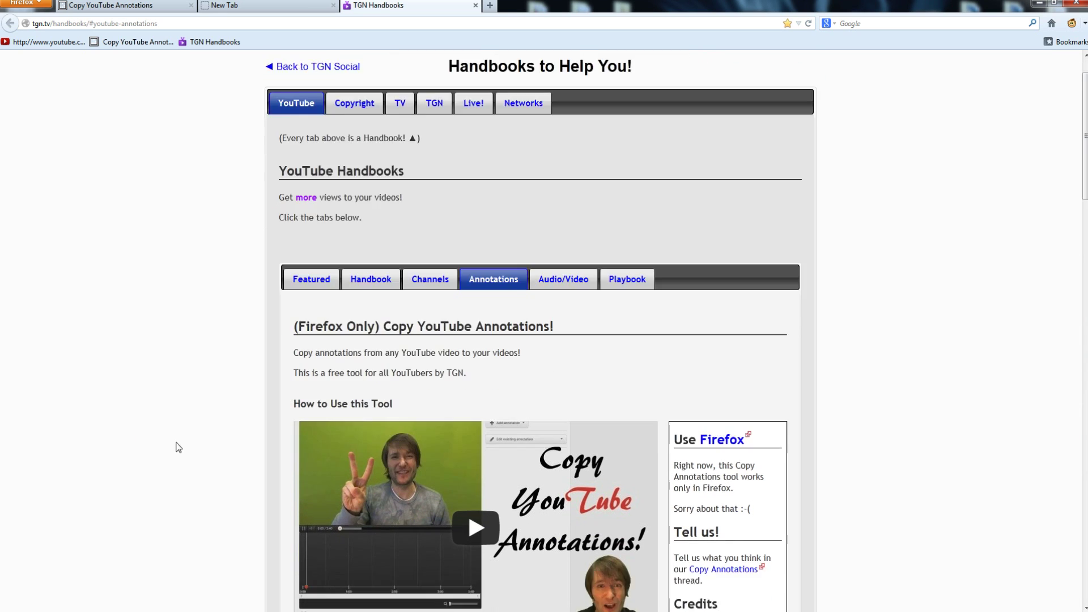
{"action": "scroll", "coordinate": [500, 372], "scroll_direction": "down", "scroll_amount": 7}
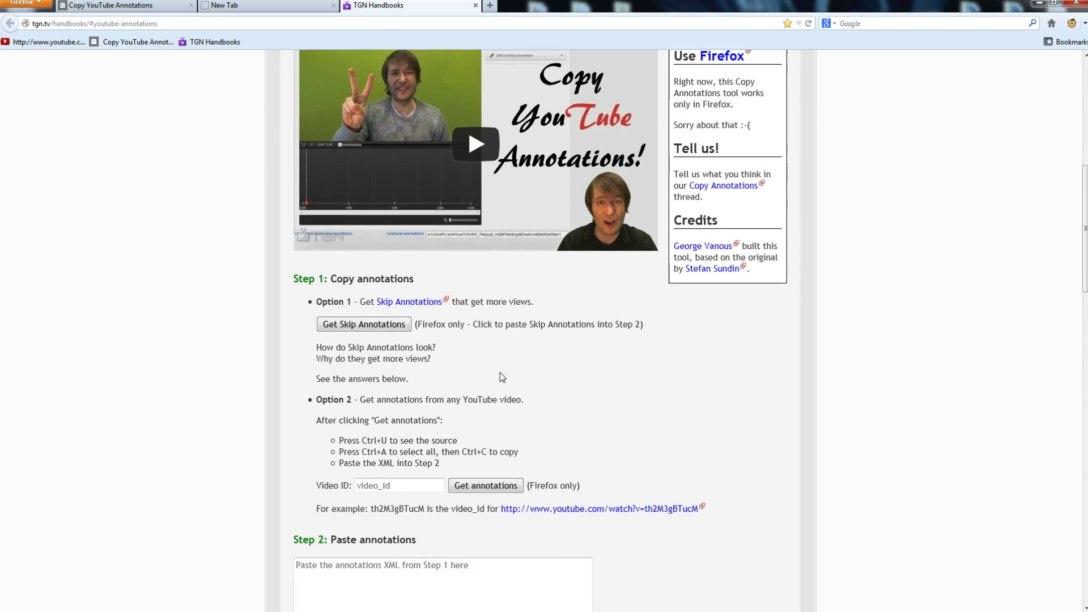
{"action": "scroll", "coordinate": [417, 381], "scroll_direction": "down", "scroll_amount": 6}
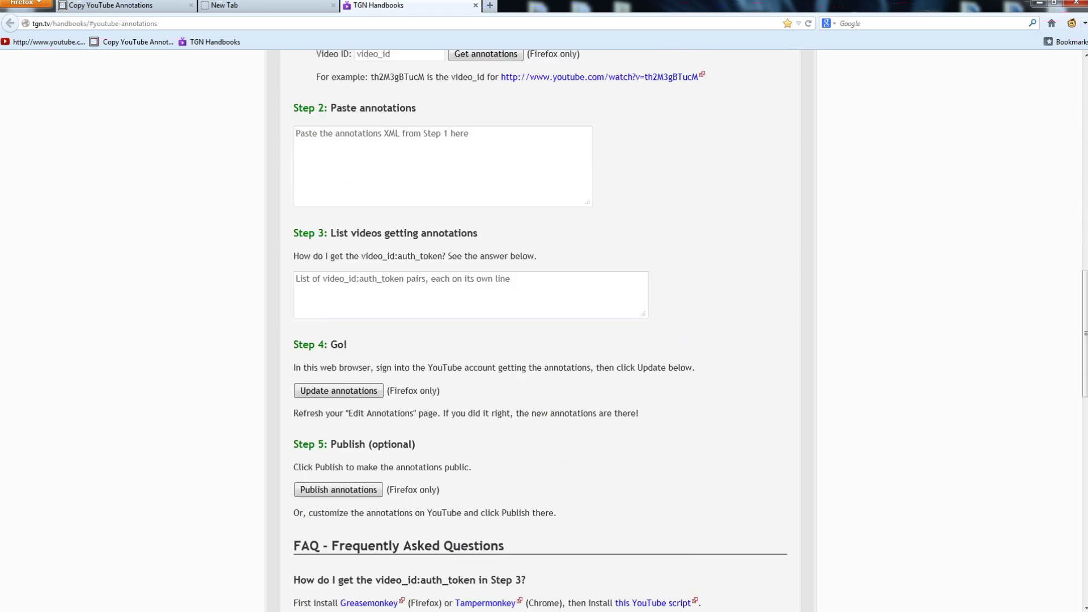
{"action": "scroll", "coordinate": [270, 436], "scroll_direction": "up", "scroll_amount": 14}
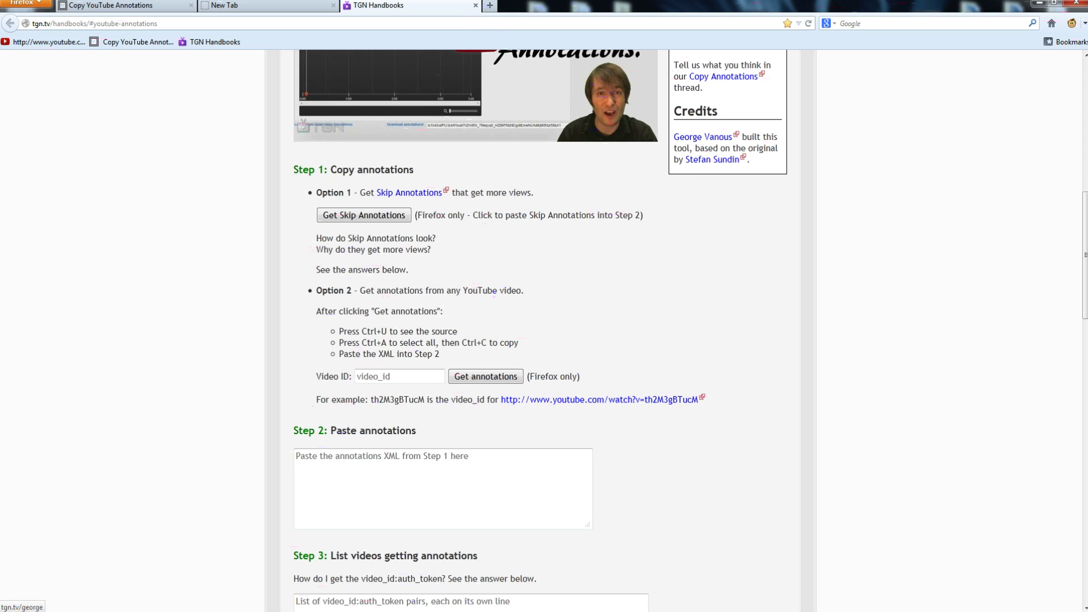
- Close TGN Handbooks and highlight the 'Use Firefox!' requirement on the Copy YouTube Annotations page
{"action": "left_click", "coordinate": [474, 5]}
{"action": "left_click", "coordinate": [196, 7]}
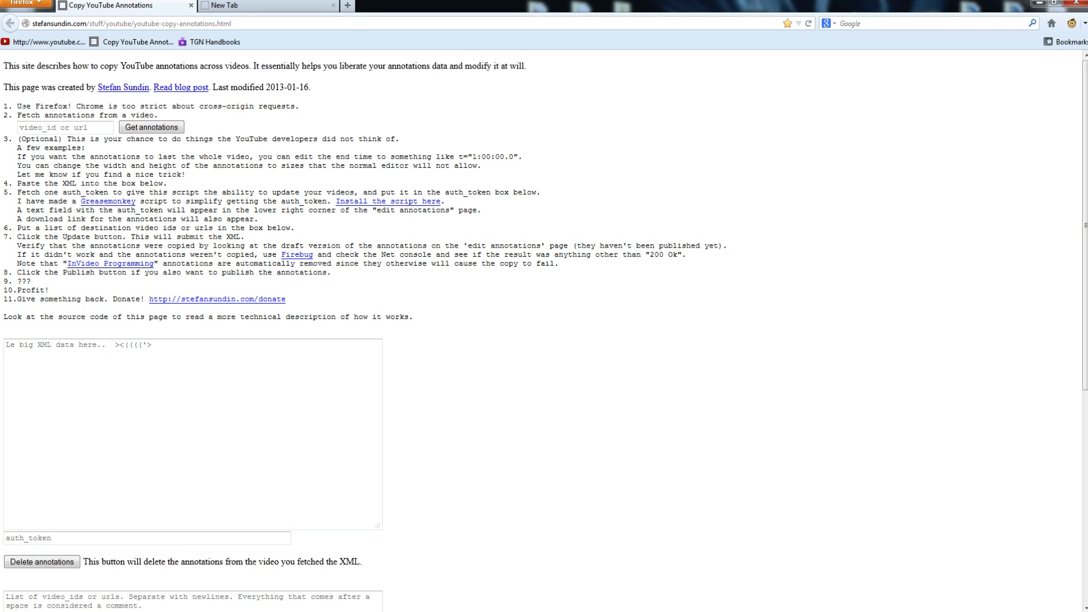
{"action": "left_click_drag", "start_coordinate": [20, 106], "coordinate": [73, 106]}
{"action": "left_click", "coordinate": [143, 106]}
- Load the Uploads list in a new tab and scroll to Feed The Beast episodes #9 and #10
{"action": "left_click", "coordinate": [248, 7]}
{"action": "left_click", "coordinate": [220, 347]}
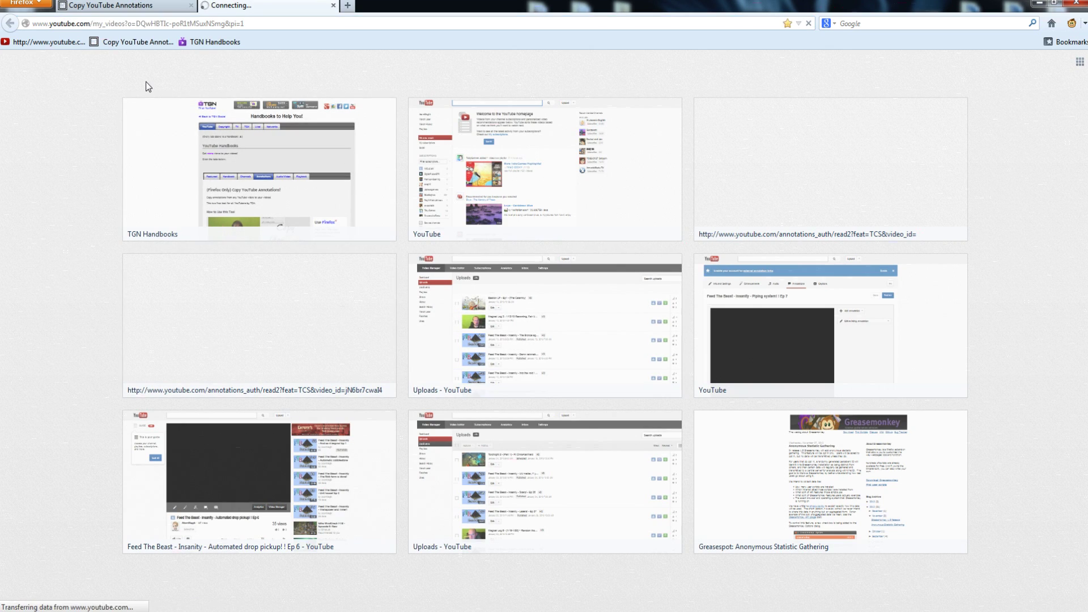
{"action": "scroll", "coordinate": [286, 374], "scroll_direction": "down", "scroll_amount": 7}
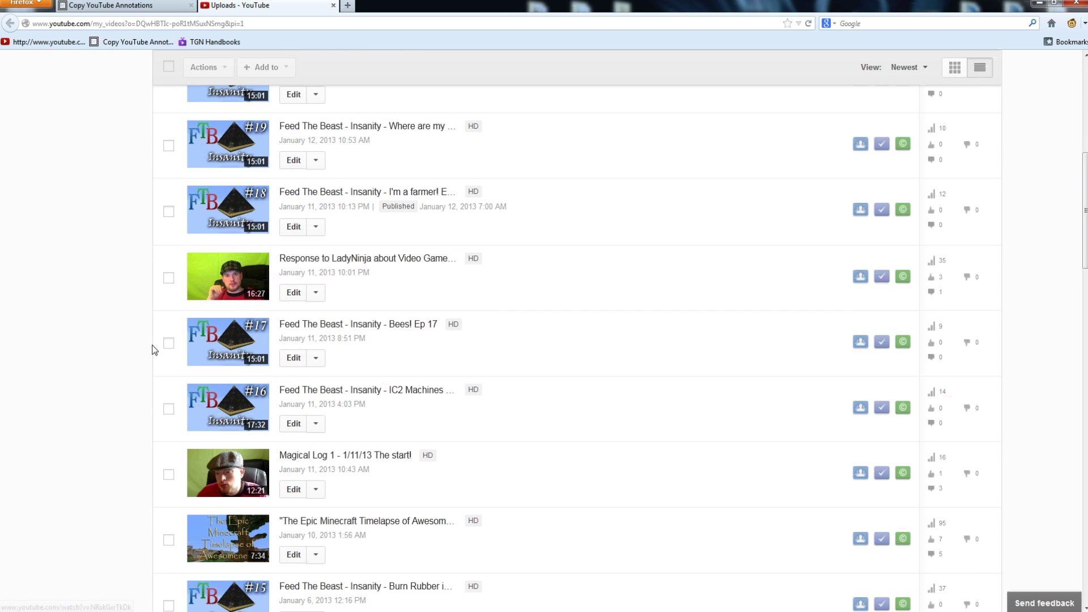
{"action": "scroll", "coordinate": [151, 350], "scroll_direction": "down", "scroll_amount": 12}
{"action": "scroll", "coordinate": [151, 350], "scroll_direction": "down", "scroll_amount": 13}
{"action": "scroll", "coordinate": [151, 350], "scroll_direction": "up", "scroll_amount": 7}
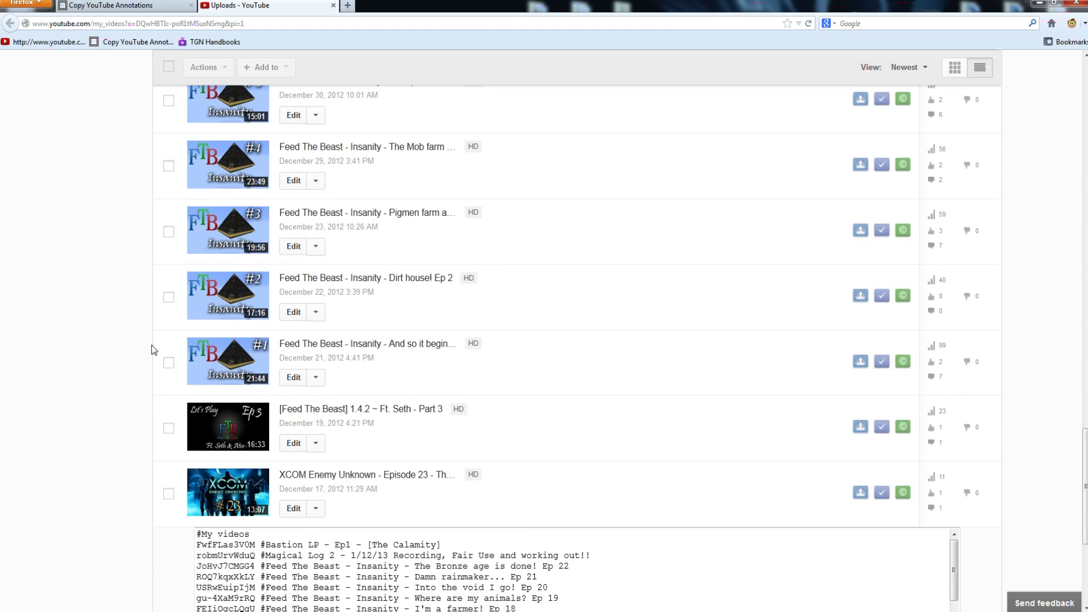
{"action": "scroll", "coordinate": [315, 194], "scroll_direction": "up", "scroll_amount": 2}
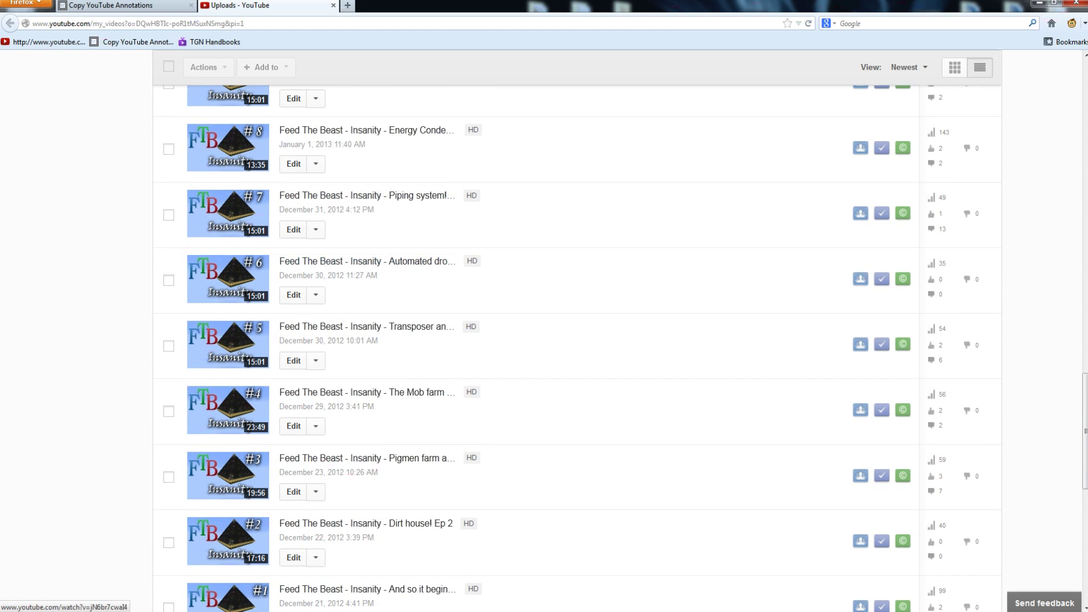
{"action": "scroll", "coordinate": [161, 392], "scroll_direction": "up", "scroll_amount": 2}
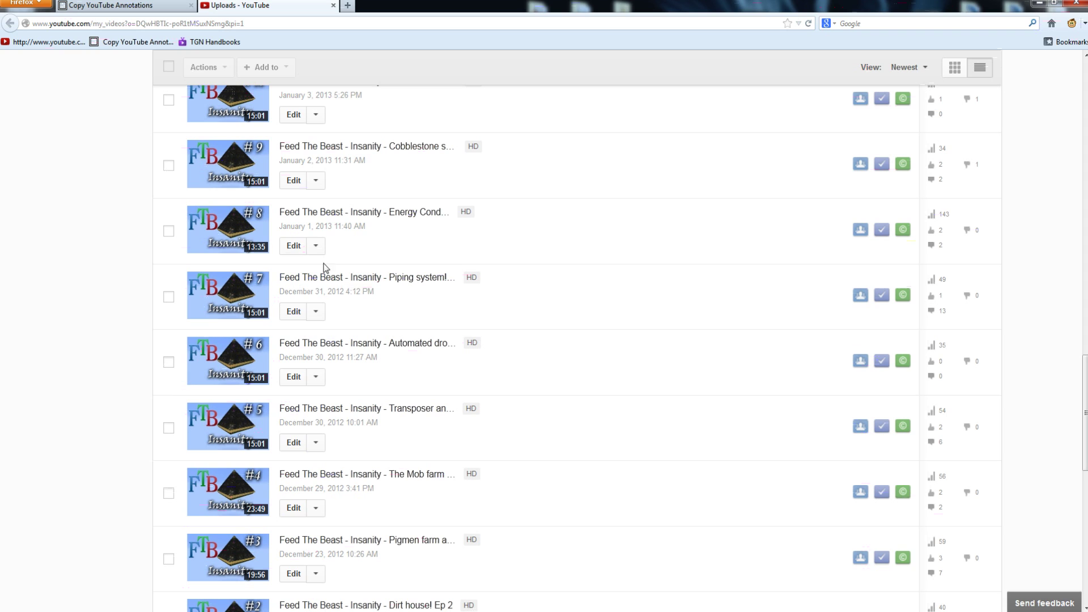
{"action": "scroll", "coordinate": [7, 338], "scroll_direction": "up", "scroll_amount": 2}
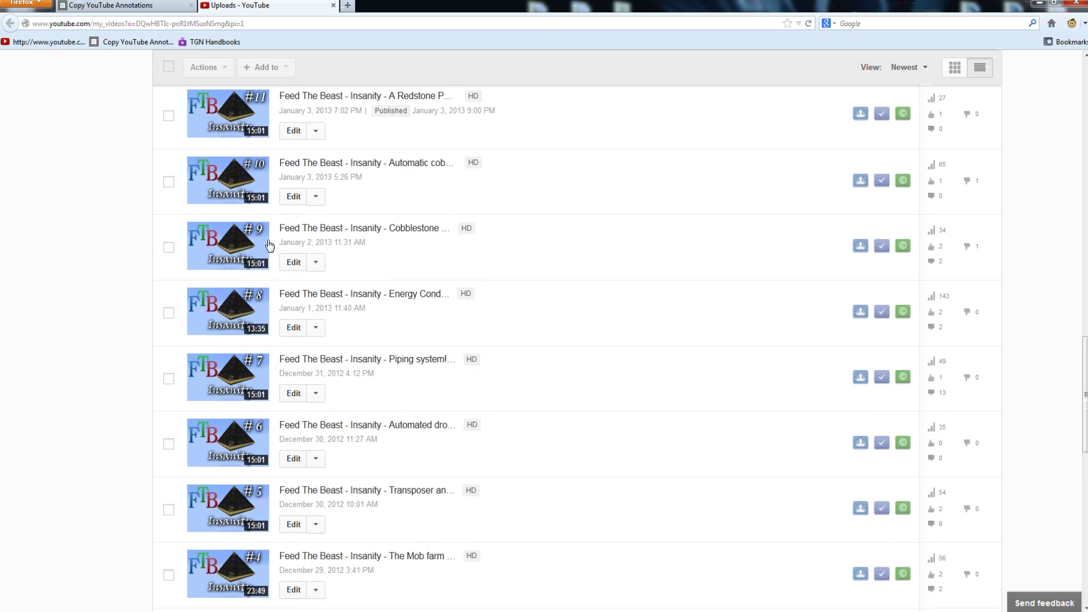
- Open the episode 10 and episode 9 videos each in a separate tab
{"action": "right_click", "coordinate": [351, 164]}
{"action": "left_click", "coordinate": [375, 171]}
{"action": "right_click", "coordinate": [322, 230]}
{"action": "left_click", "coordinate": [345, 237]}
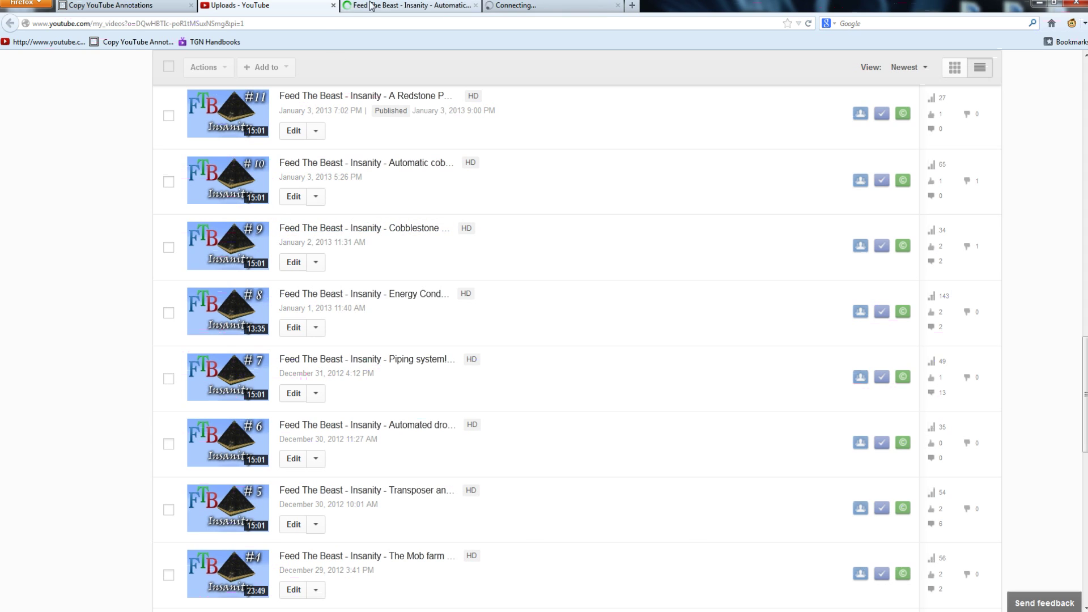
{"action": "left_click", "coordinate": [405, 6]}
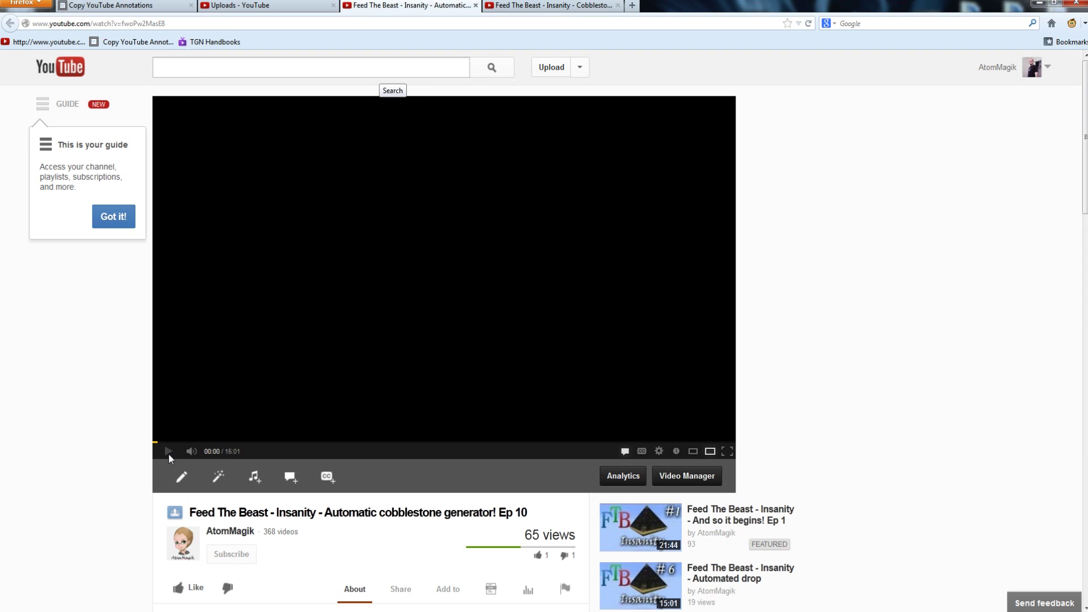
{"action": "left_click", "coordinate": [488, 6]}
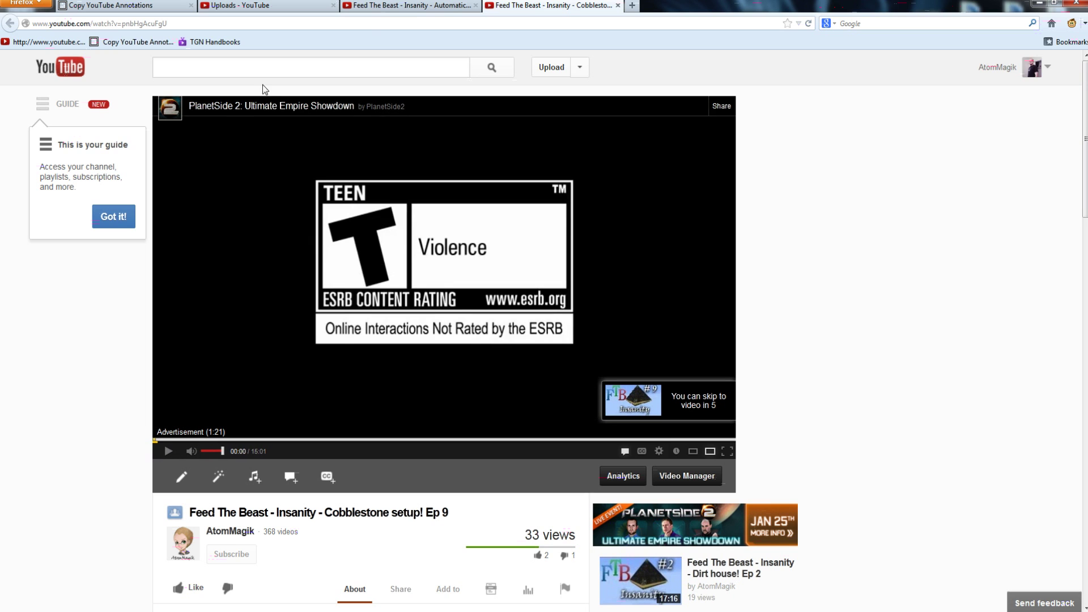
- Open the annotations editor on the Ep 9 and Ep 10 watch pages
{"action": "left_click", "coordinate": [288, 478]}
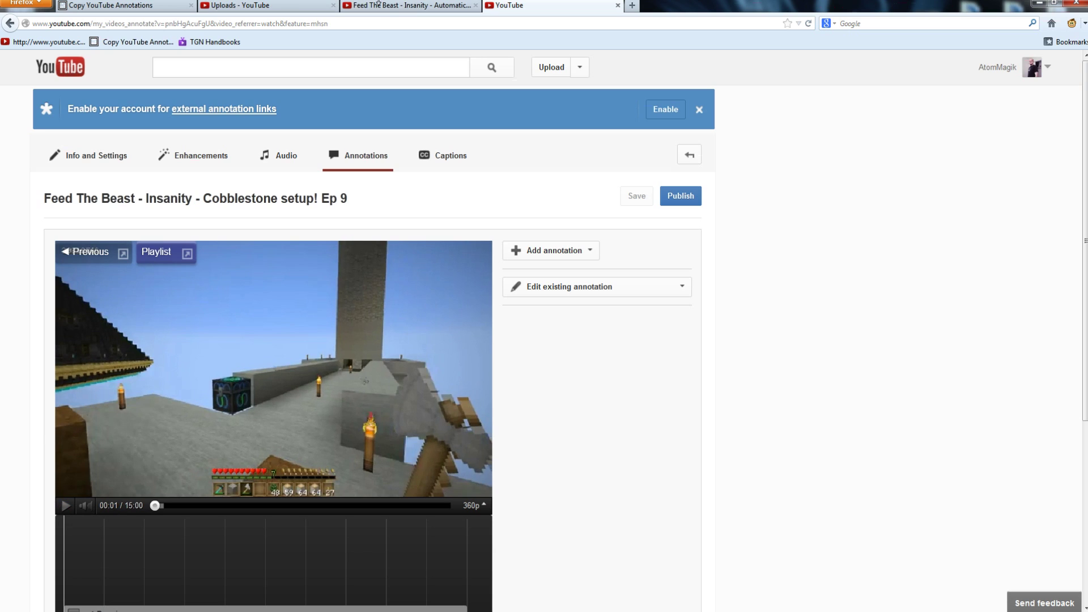
{"action": "left_click", "coordinate": [368, 5]}
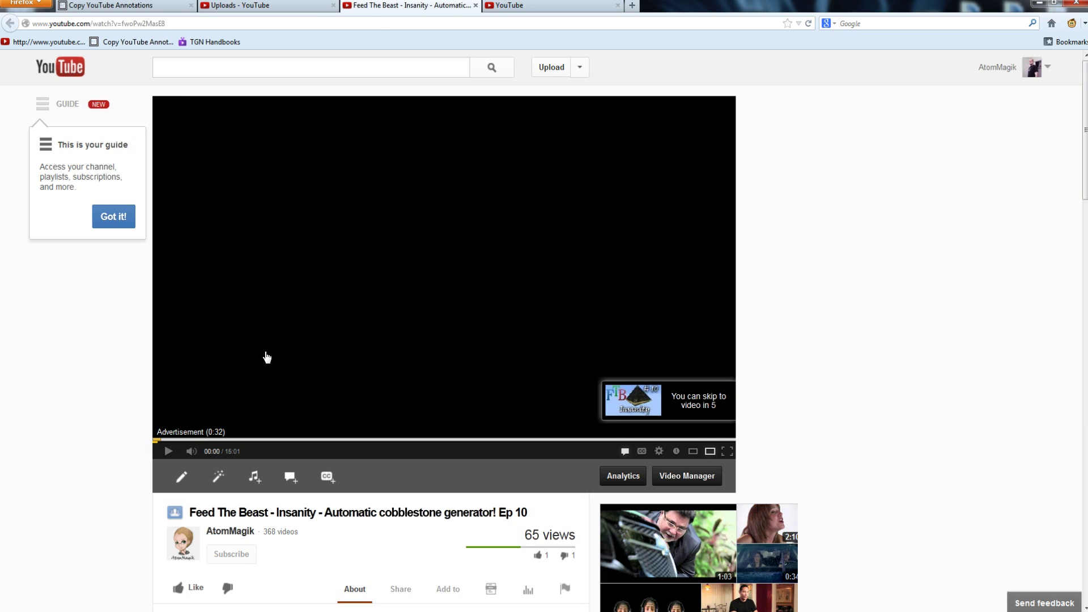
{"action": "left_click", "coordinate": [291, 476]}
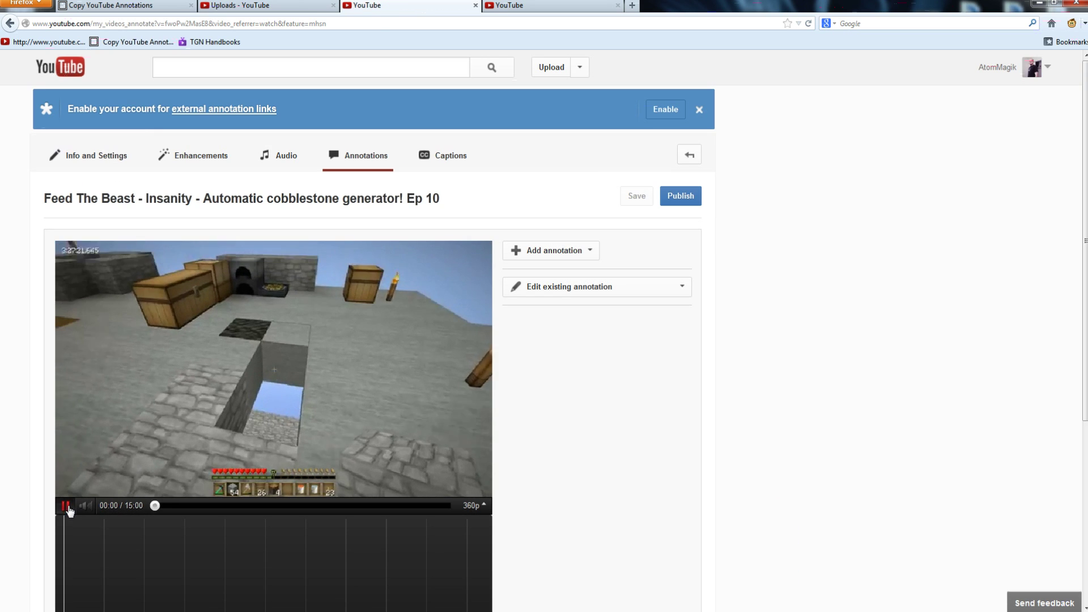
{"action": "left_click", "coordinate": [129, 7]}
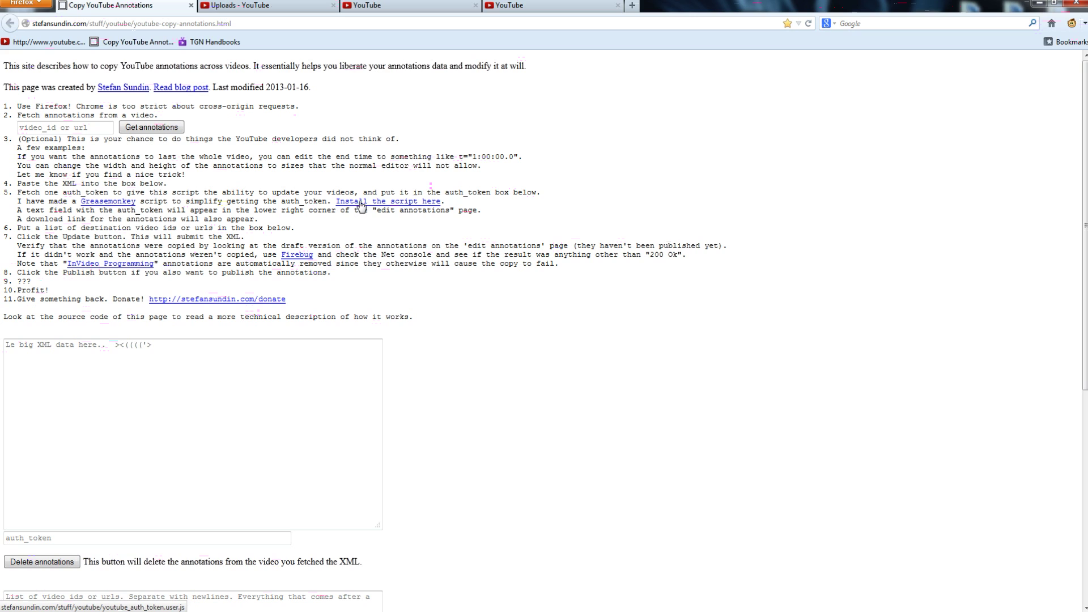
{"action": "left_click", "coordinate": [390, 5]}
{"action": "scroll", "coordinate": [539, 443], "scroll_direction": "down", "scroll_amount": 5}
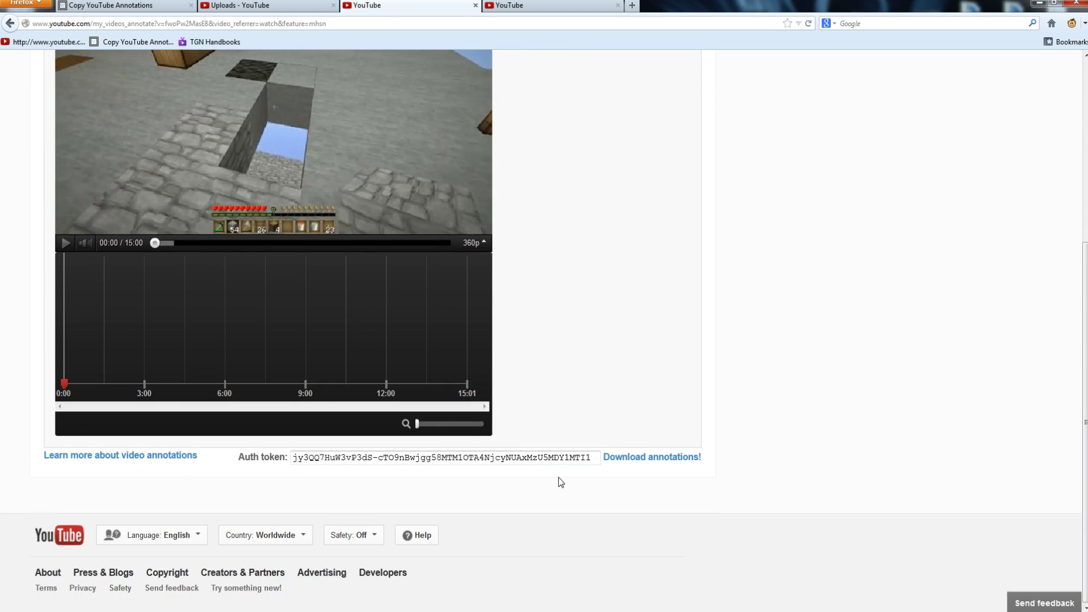
{"action": "left_click", "coordinate": [561, 457]}
{"action": "scroll", "coordinate": [43, 304], "scroll_direction": "up", "scroll_amount": 5}
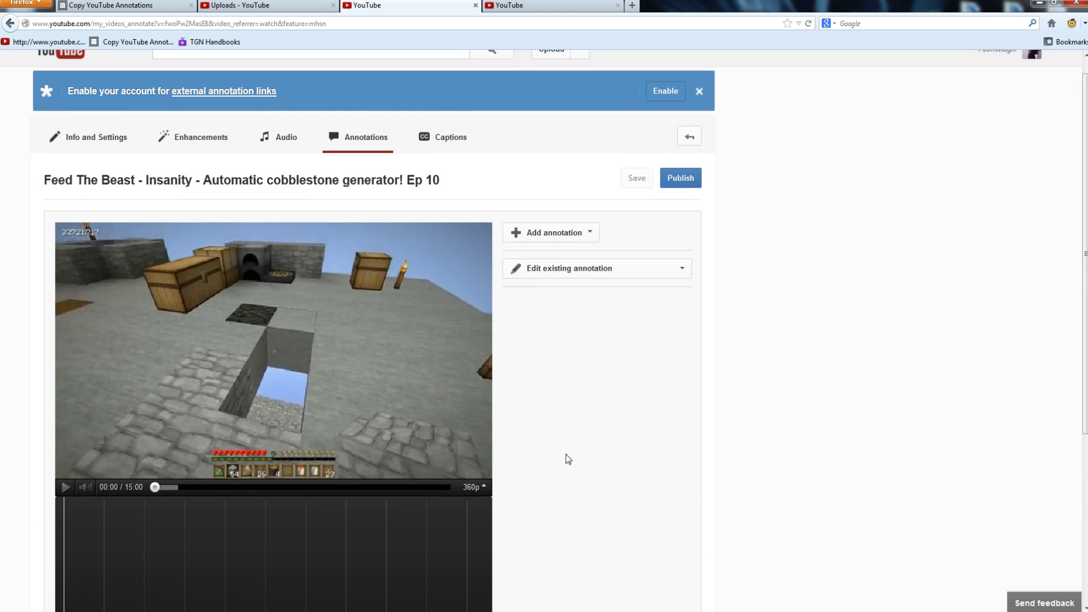
{"action": "scroll", "coordinate": [384, 485], "scroll_direction": "down", "scroll_amount": 2}
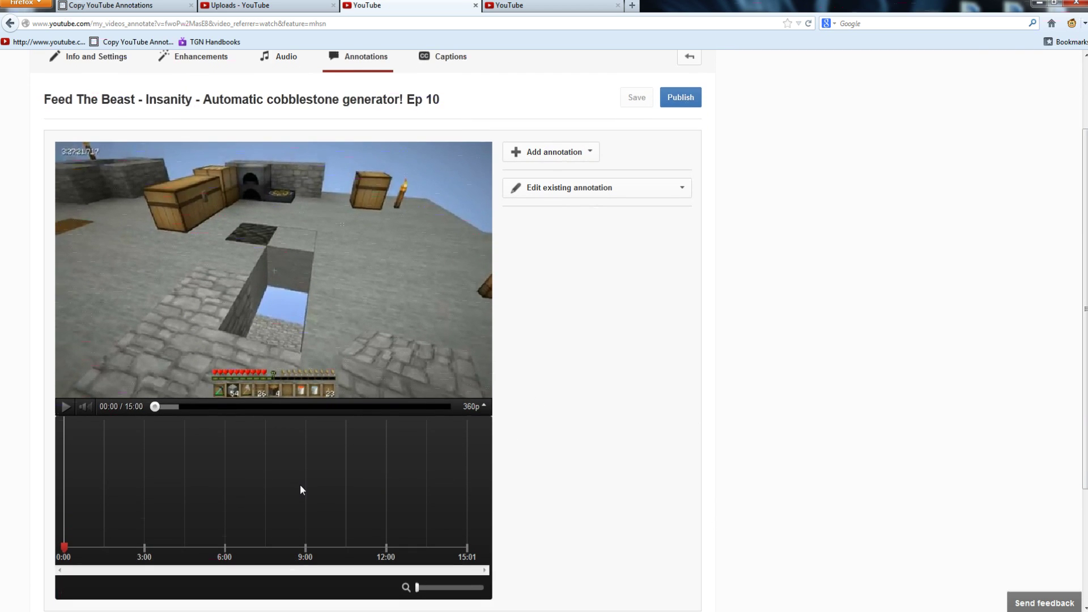
{"action": "scroll", "coordinate": [597, 449], "scroll_direction": "down", "scroll_amount": 4}
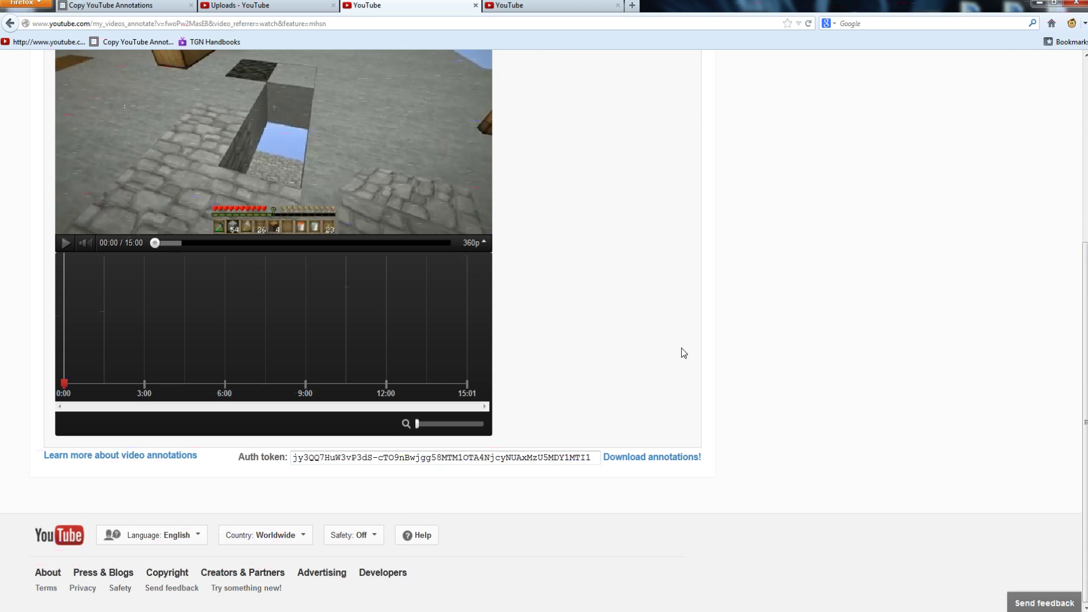
{"action": "scroll", "coordinate": [576, 383], "scroll_direction": "up", "scroll_amount": 6}
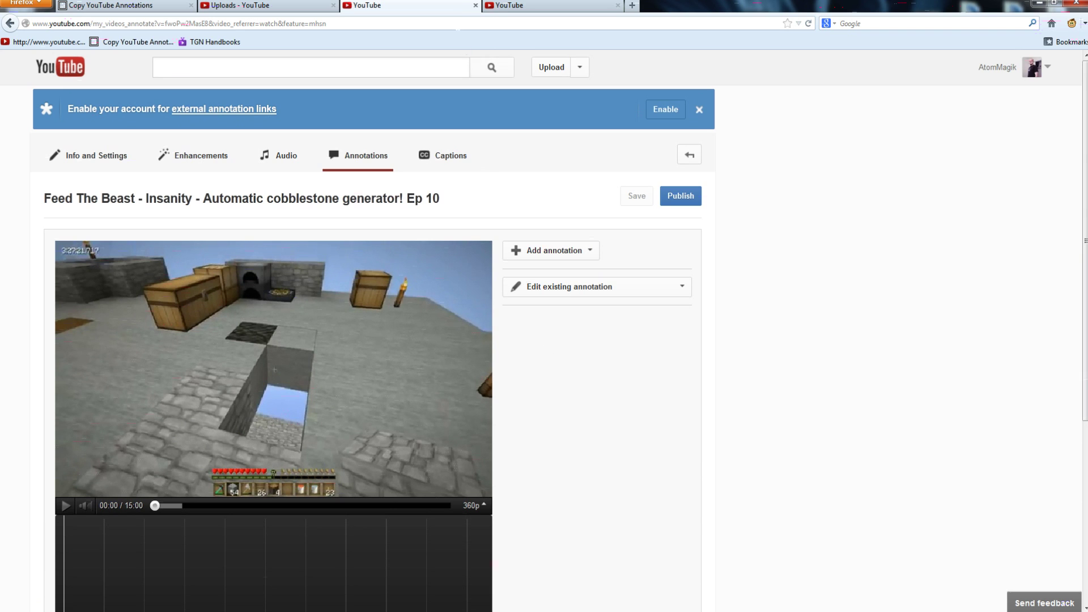
- In the Ep 9 editor, select the Playlist annotation and review its Link URL
{"action": "left_click", "coordinate": [498, 6]}
{"action": "scroll", "coordinate": [569, 363], "scroll_direction": "down", "scroll_amount": 2}
{"action": "scroll", "coordinate": [568, 363], "scroll_direction": "down", "scroll_amount": 3}
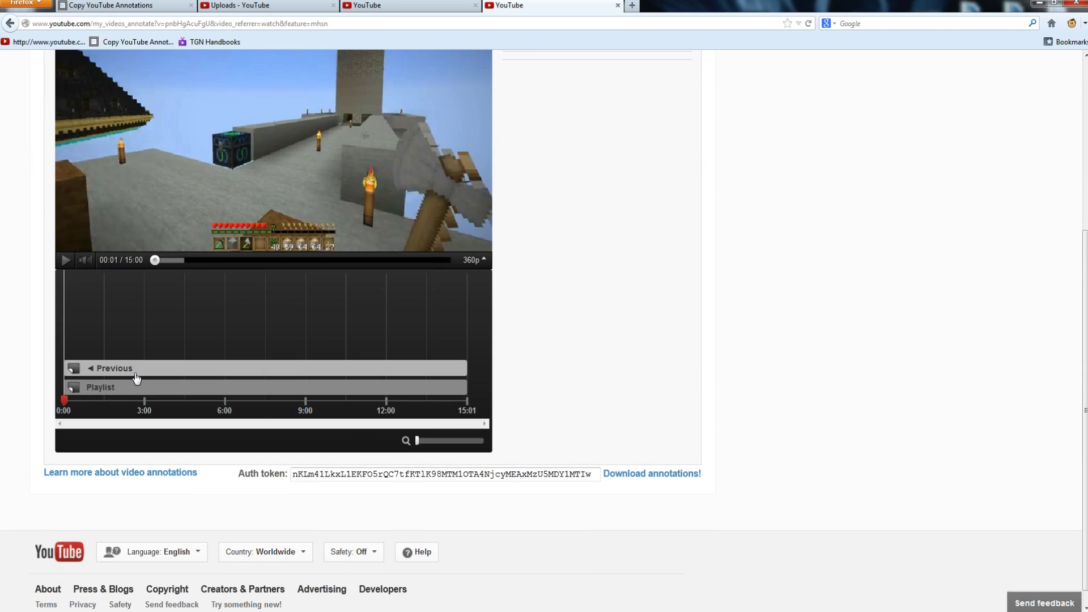
{"action": "scroll", "coordinate": [80, 362], "scroll_direction": "up", "scroll_amount": 5}
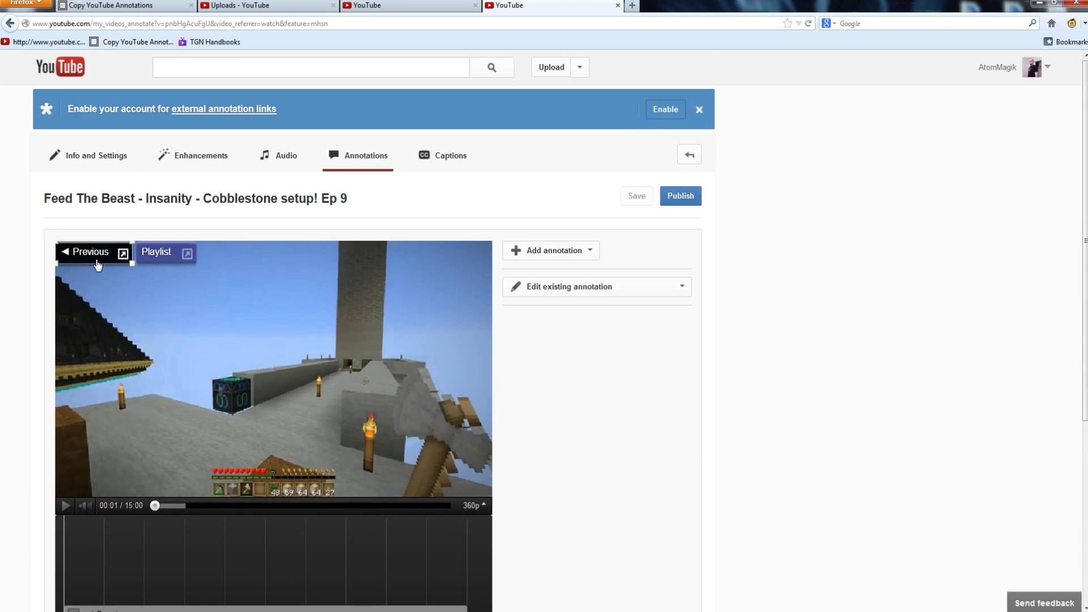
{"action": "left_click", "coordinate": [149, 254]}
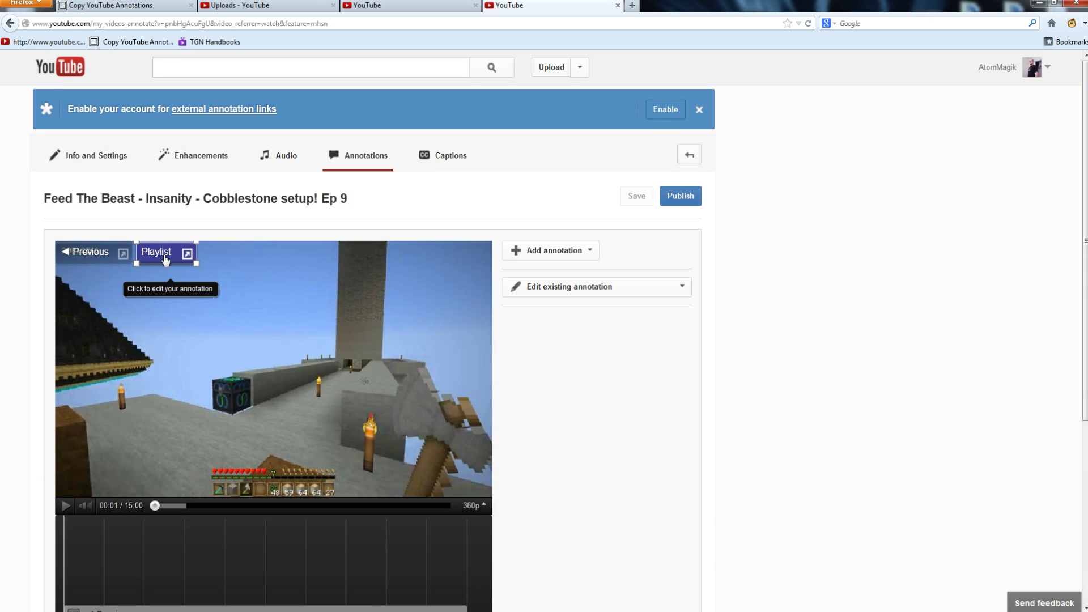
{"action": "left_click", "coordinate": [164, 260]}
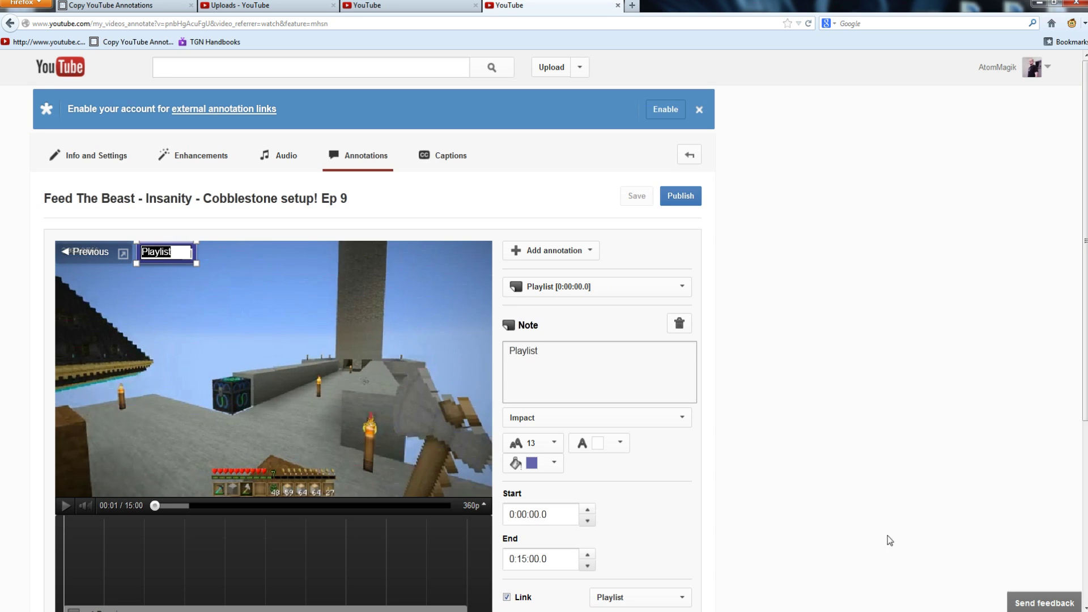
{"action": "scroll", "coordinate": [773, 502], "scroll_direction": "down", "scroll_amount": 5}
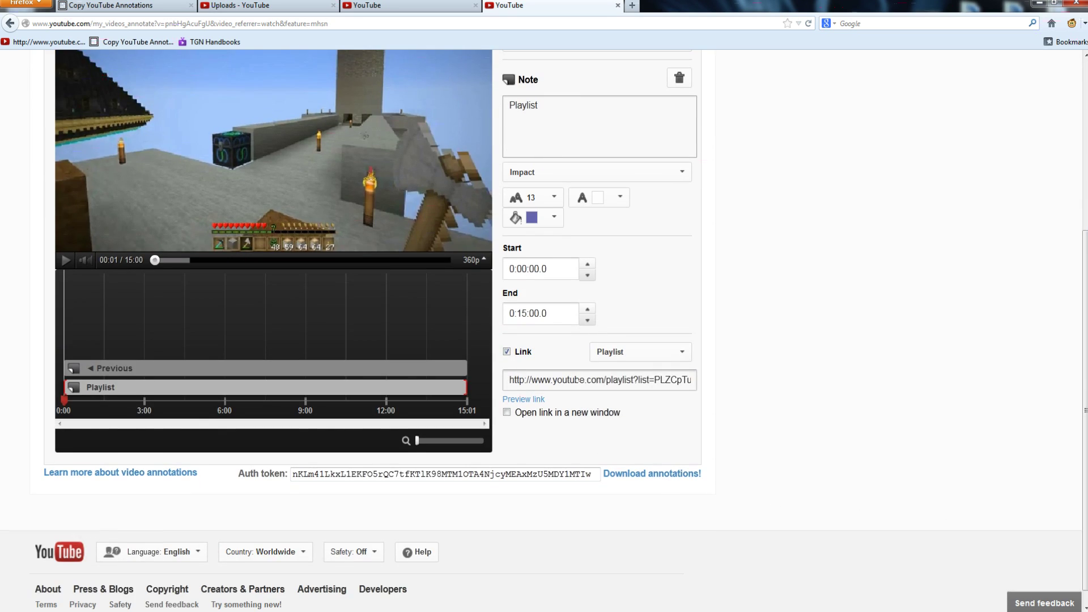
{"action": "scroll", "coordinate": [422, 383], "scroll_direction": "up", "scroll_amount": 5}
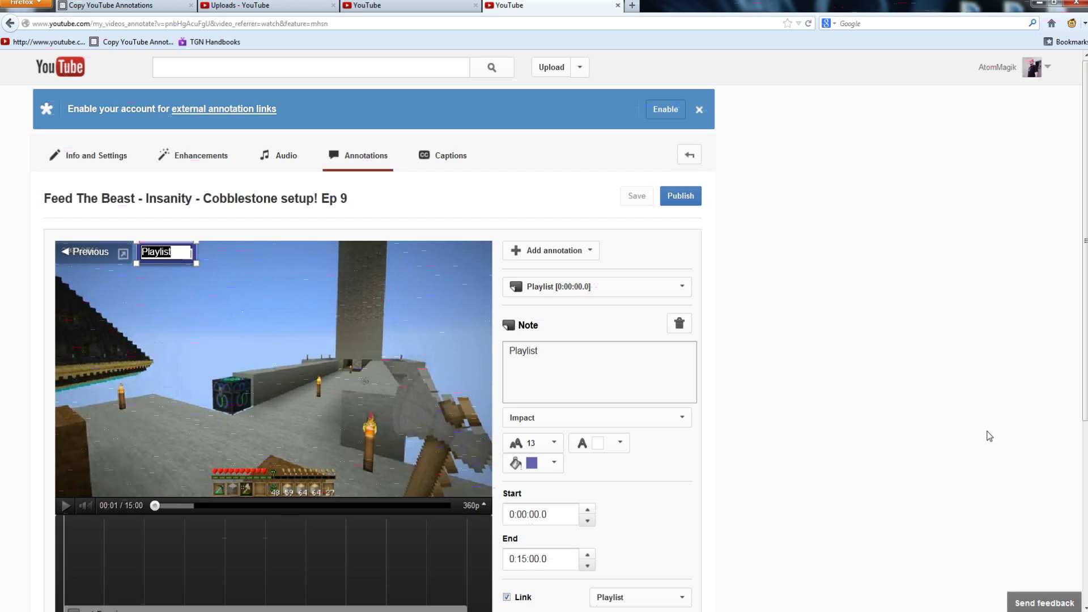
- Select the ◄ Previous annotation and show its settings
{"action": "left_click", "coordinate": [176, 284]}
{"action": "left_click", "coordinate": [159, 268]}
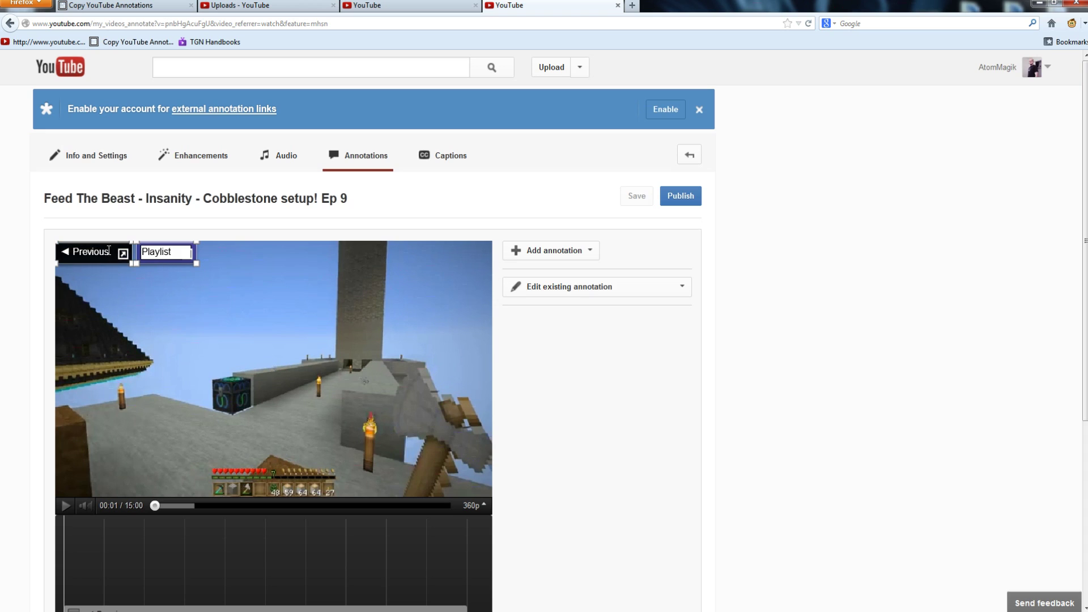
{"action": "left_click", "coordinate": [91, 252]}
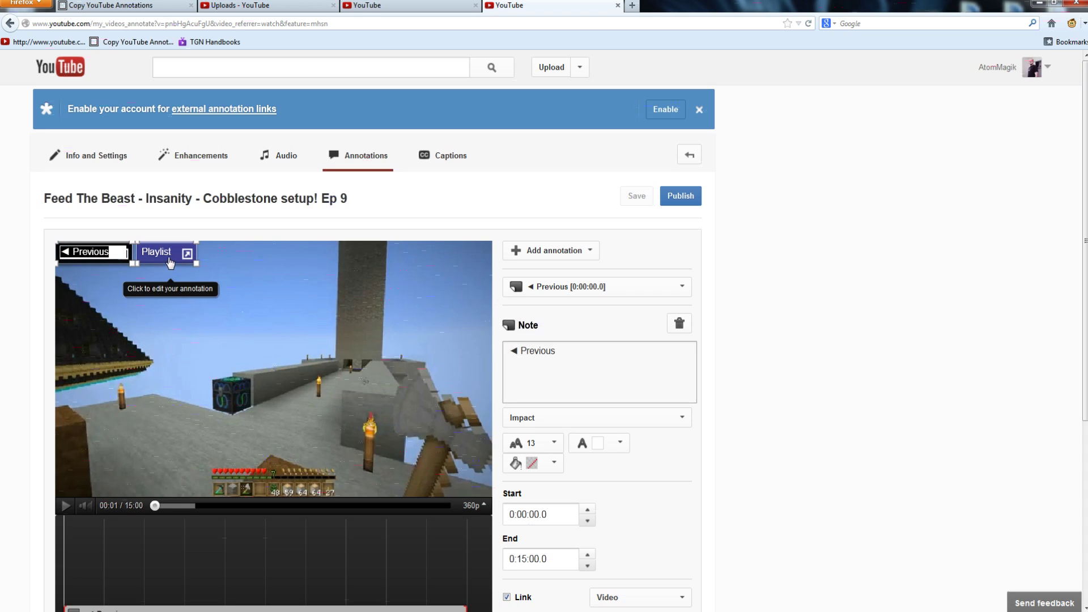